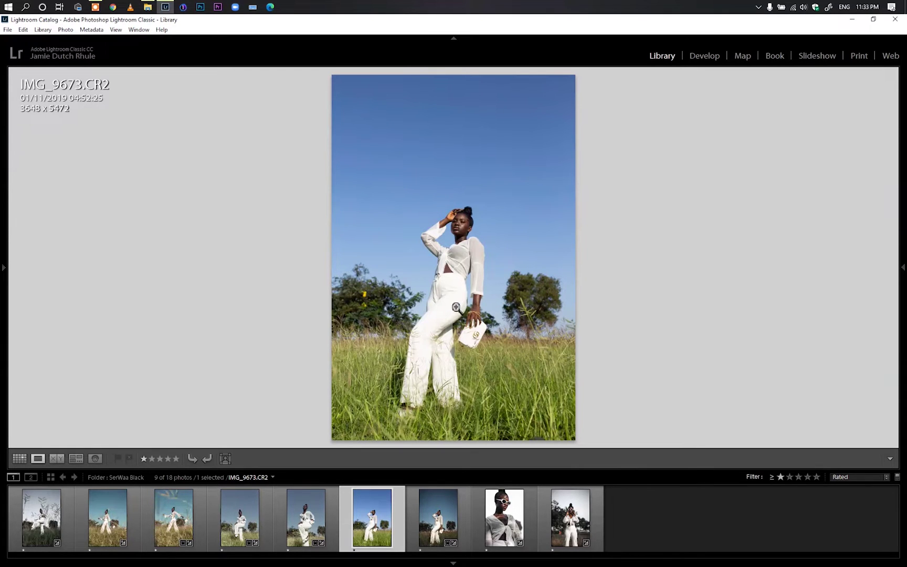
Open IMG_9673.CR2 in the Develop module and switch the photo's info overlay to its exposure settings.
click(302, 522)
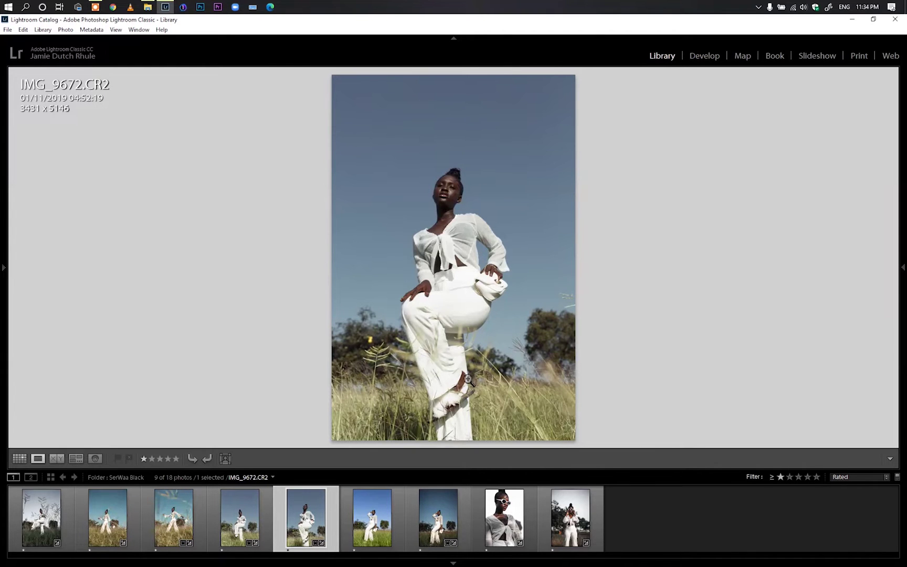
click(371, 523)
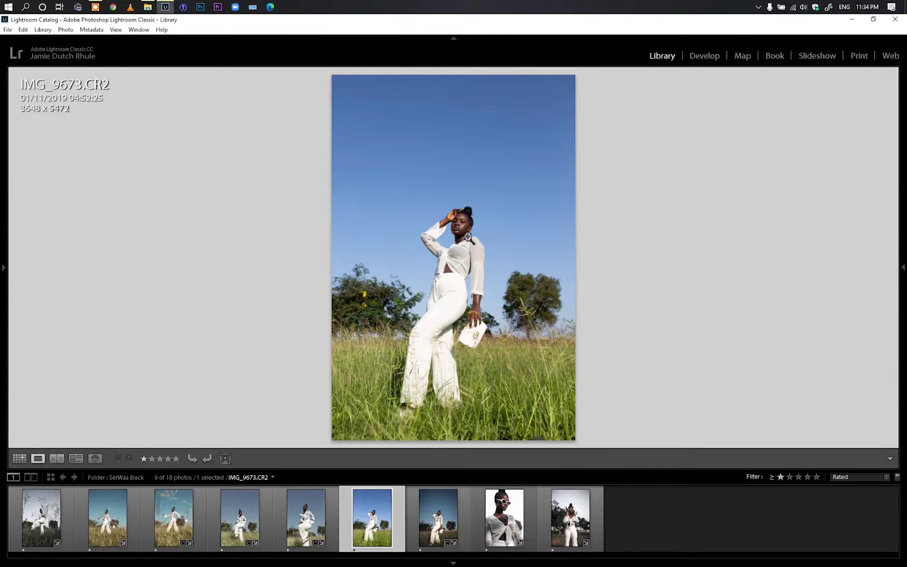
click(705, 55)
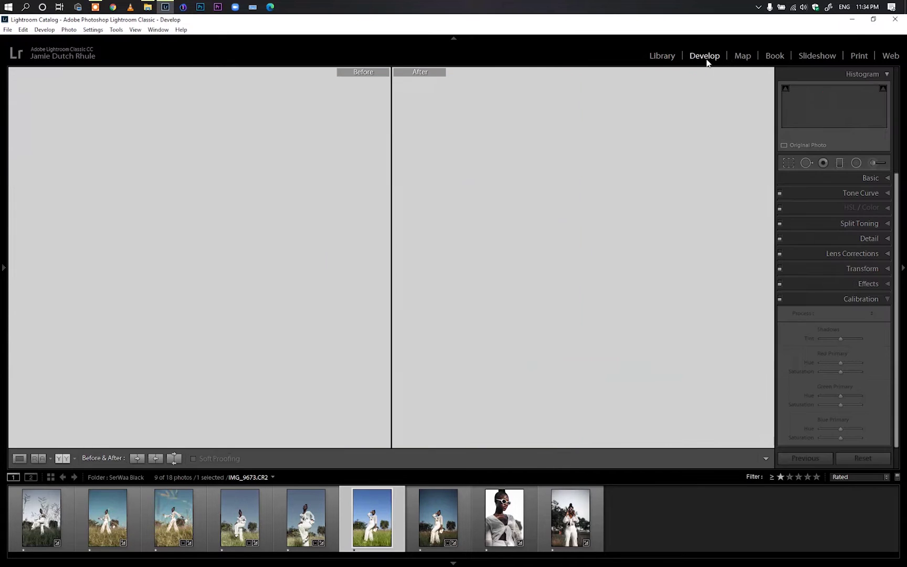
click(884, 299)
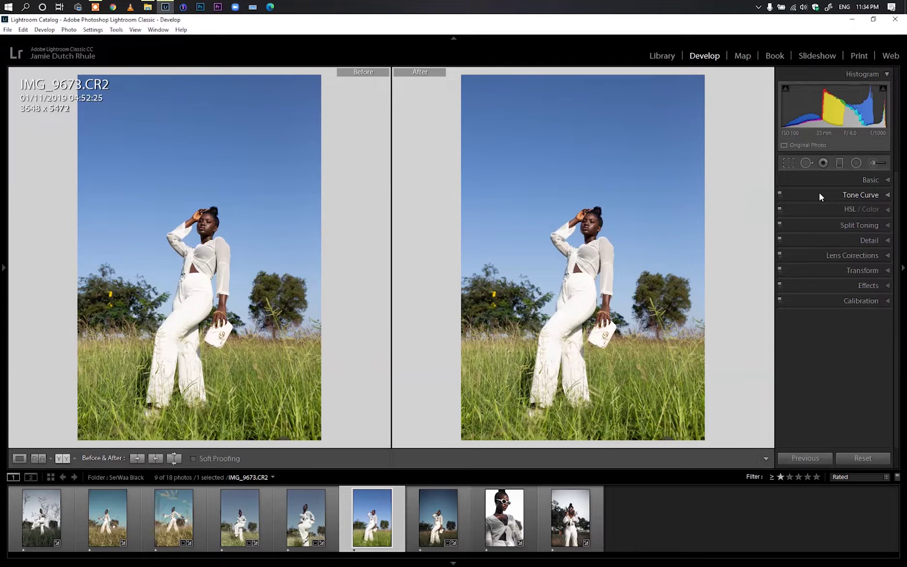
key(i)
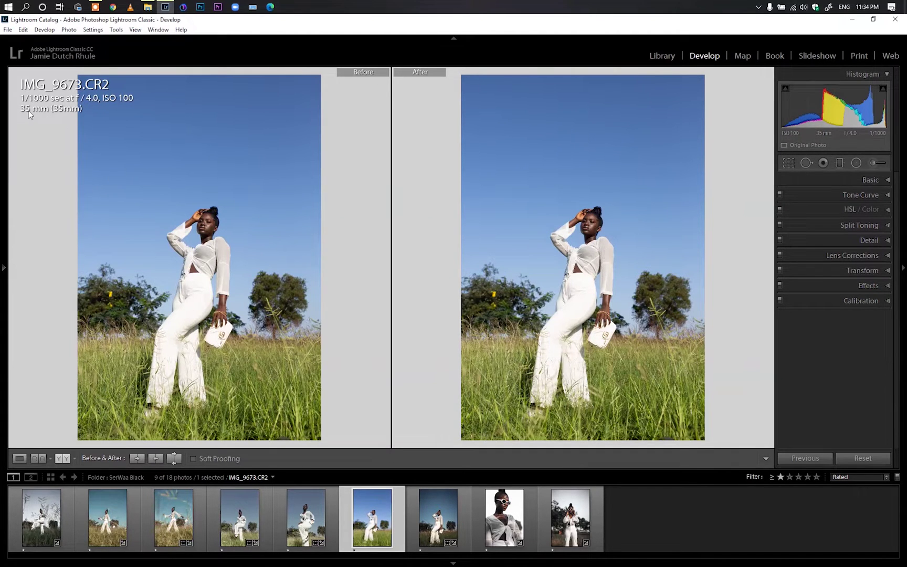
Enable lens profile corrections for the photo.
click(885, 179)
click(887, 180)
click(890, 259)
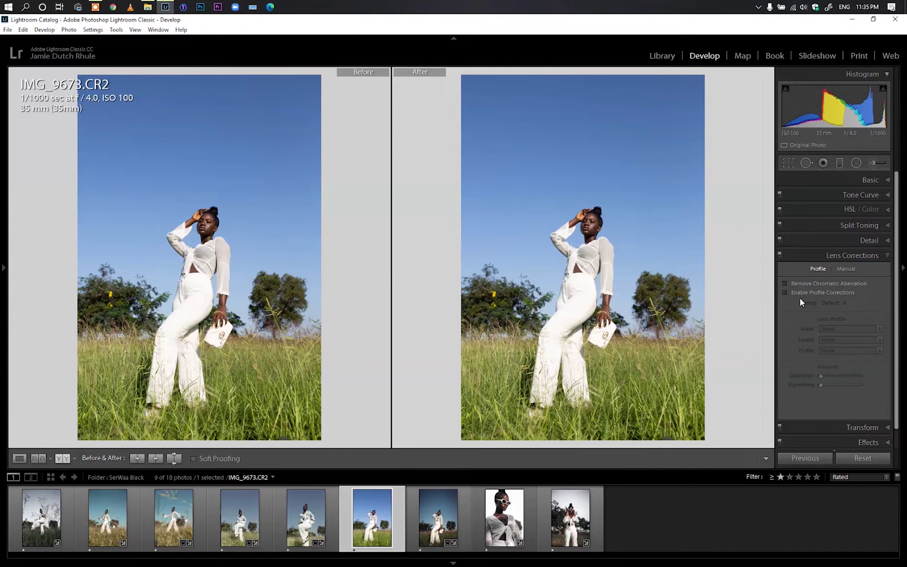
click(815, 294)
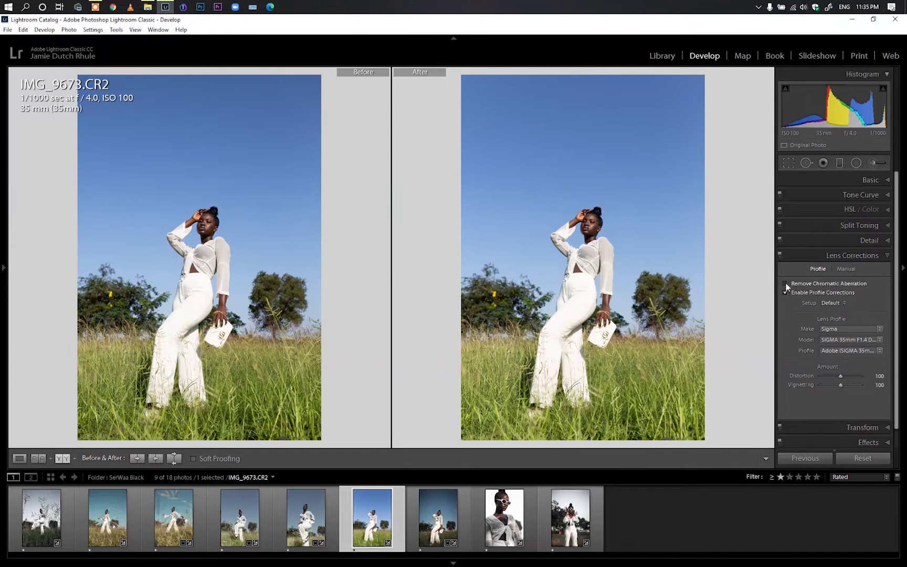
click(887, 255)
Try the Adobe Neutral, Adobe Standard and Adobe Monochrome profiles on the photo, and return it to Adobe Color.
click(888, 180)
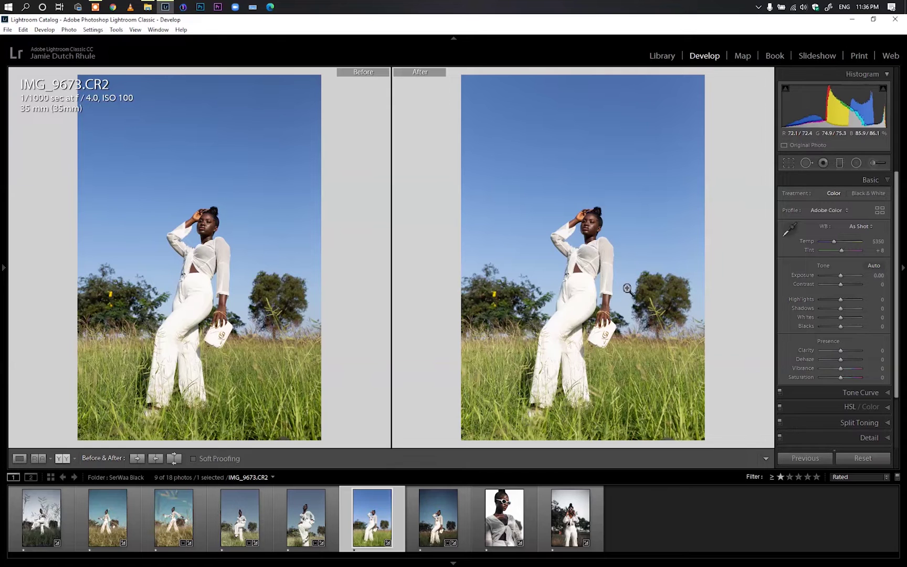
click(839, 213)
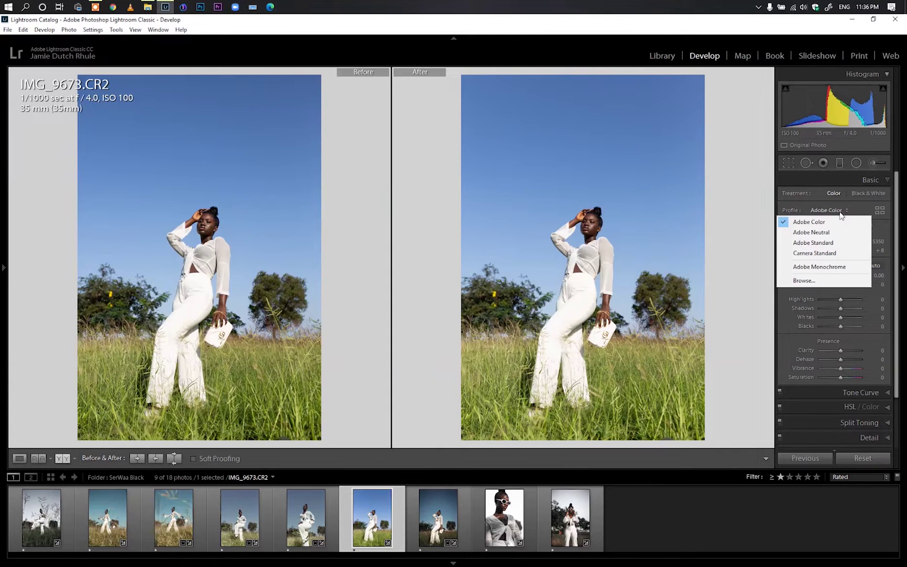
click(823, 233)
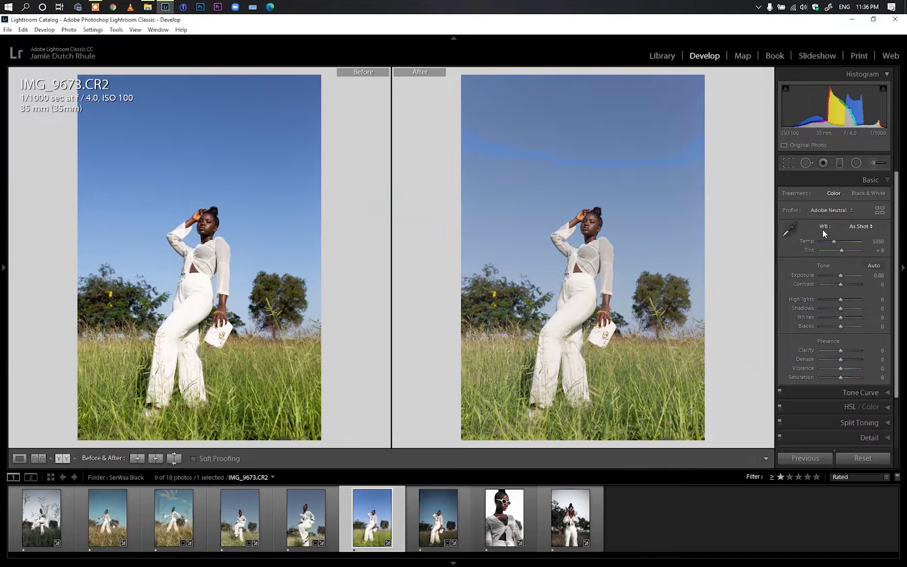
click(837, 211)
click(832, 243)
click(835, 213)
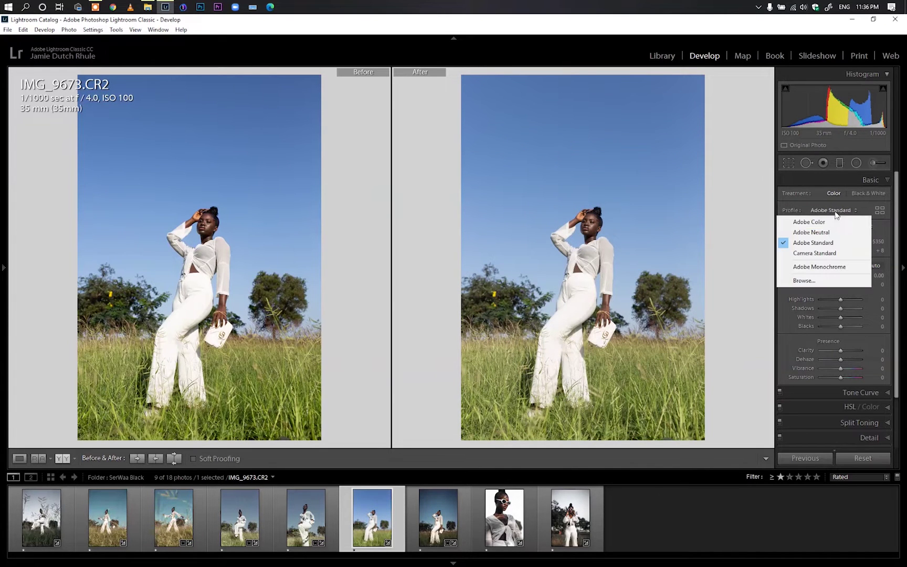
click(835, 266)
click(836, 212)
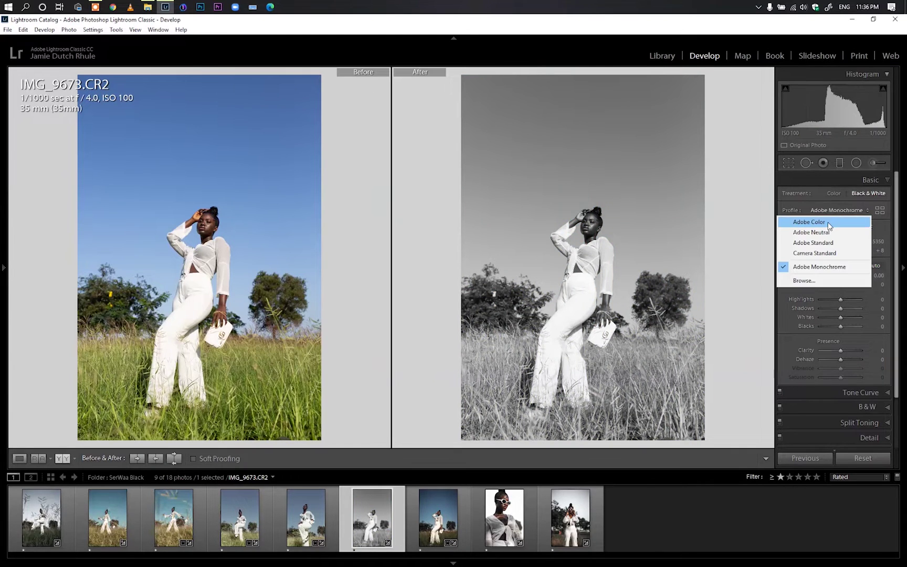
click(834, 221)
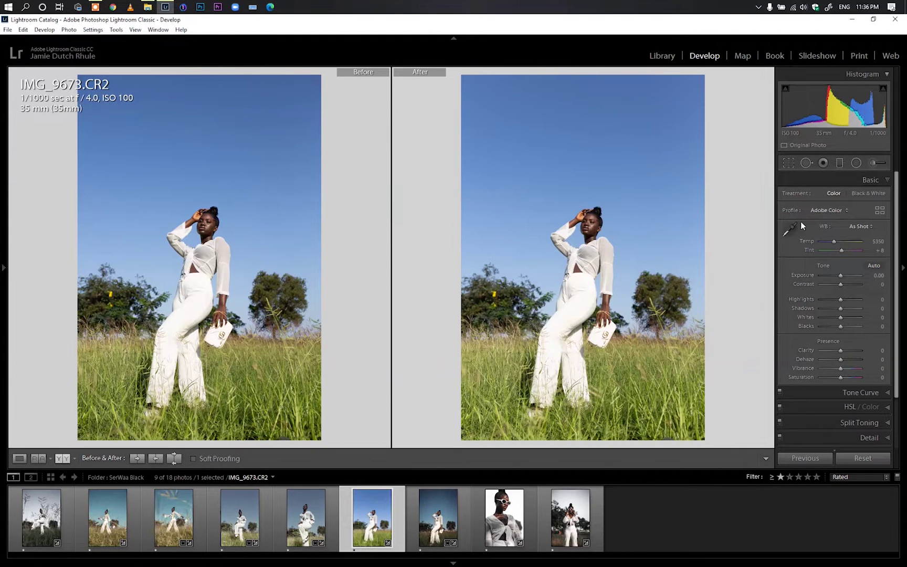
Apply the Camera Matching Standard profile to the photo and compare the face before and after up close.
click(882, 214)
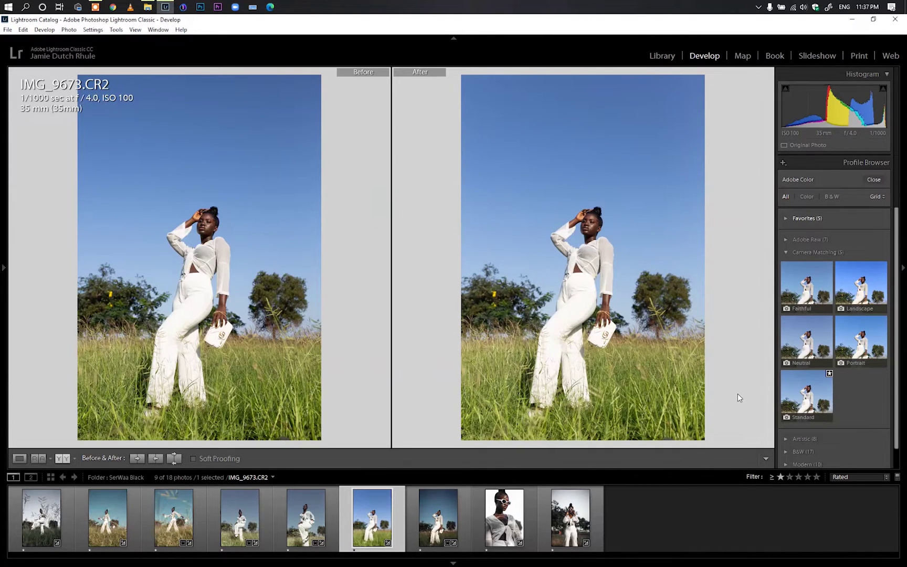
click(807, 398)
click(602, 234)
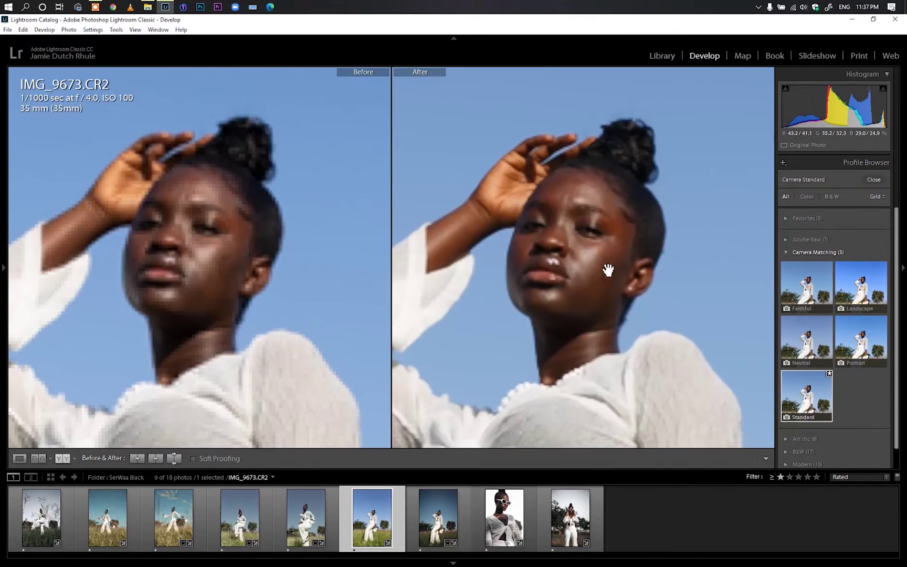
drag(608, 270, 645, 282)
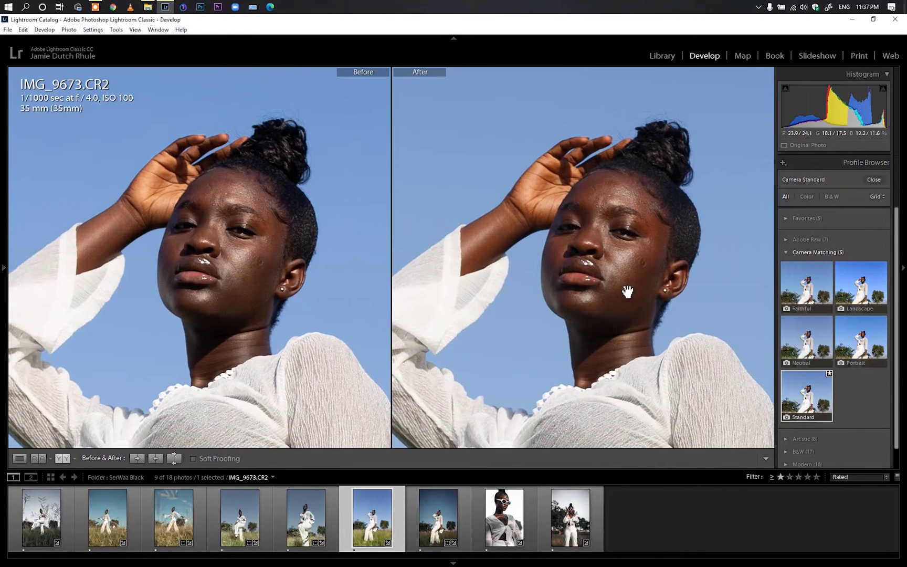
click(785, 252)
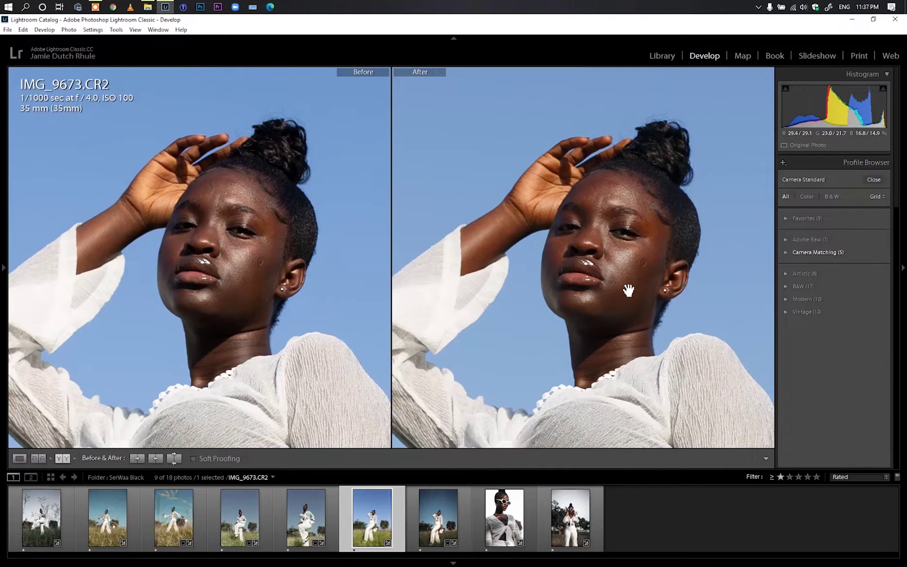
click(874, 181)
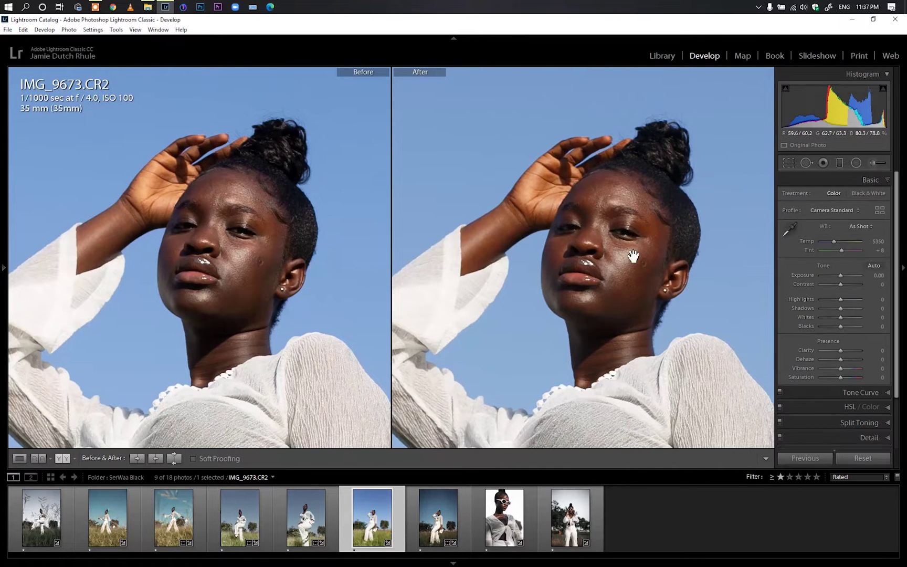
click(629, 289)
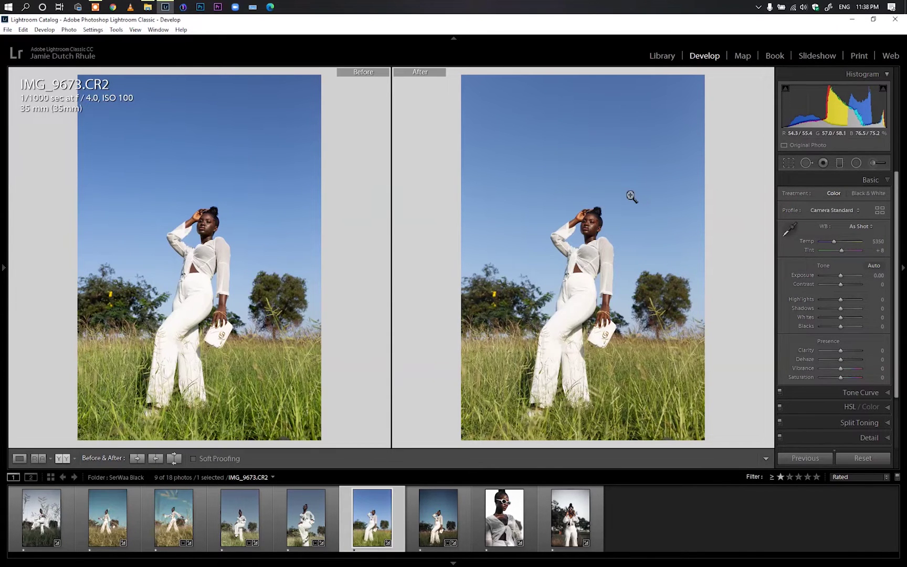
Try a warmer white balance temperature of 6050 and set it back to 5350.
drag(876, 246, 893, 247)
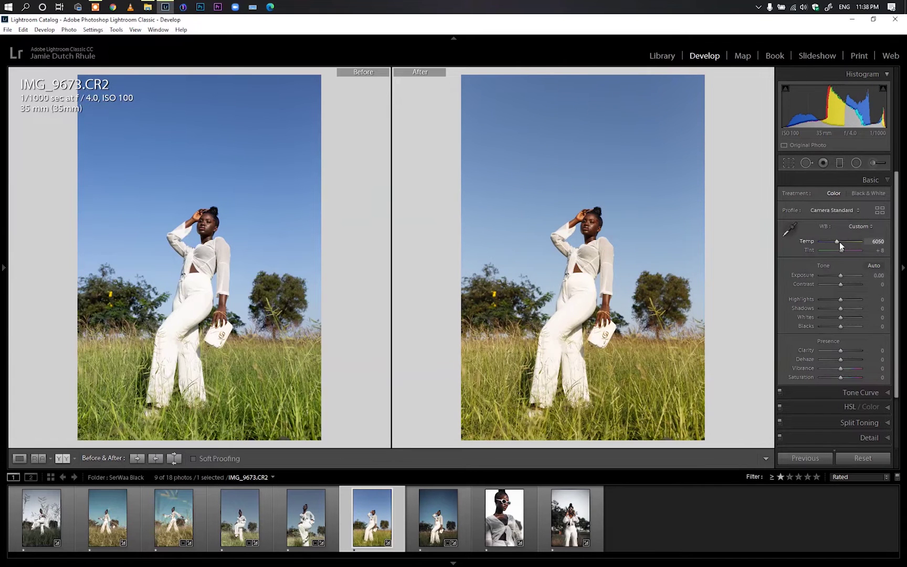
drag(836, 243, 833, 243)
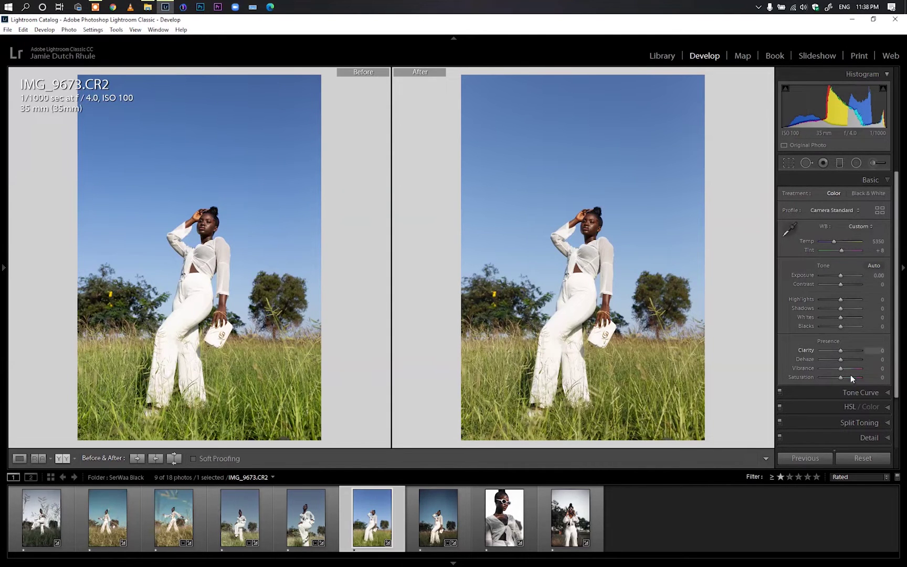
Set the photo's saturation to -21, comparing the skin tones up close with and without the reduction.
drag(840, 379, 838, 376)
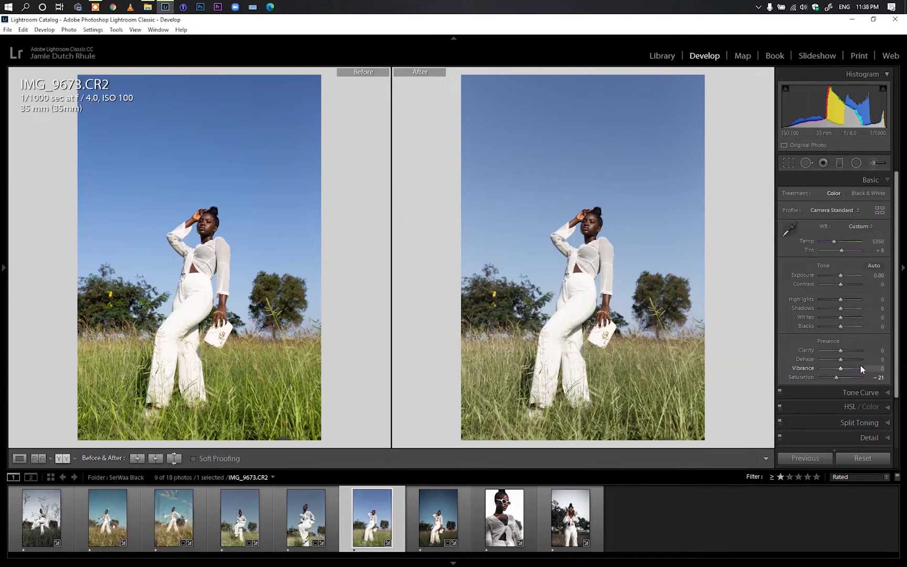
click(592, 230)
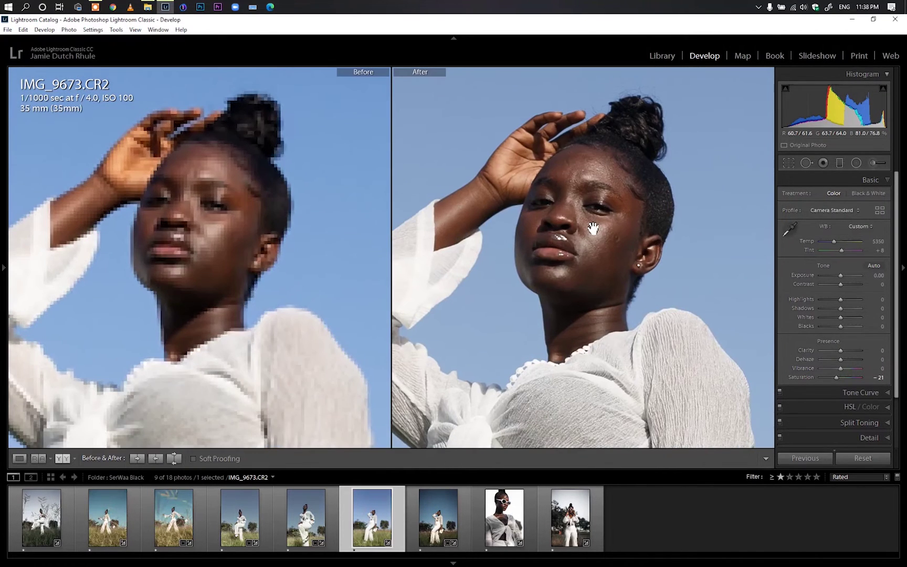
drag(622, 234, 644, 264)
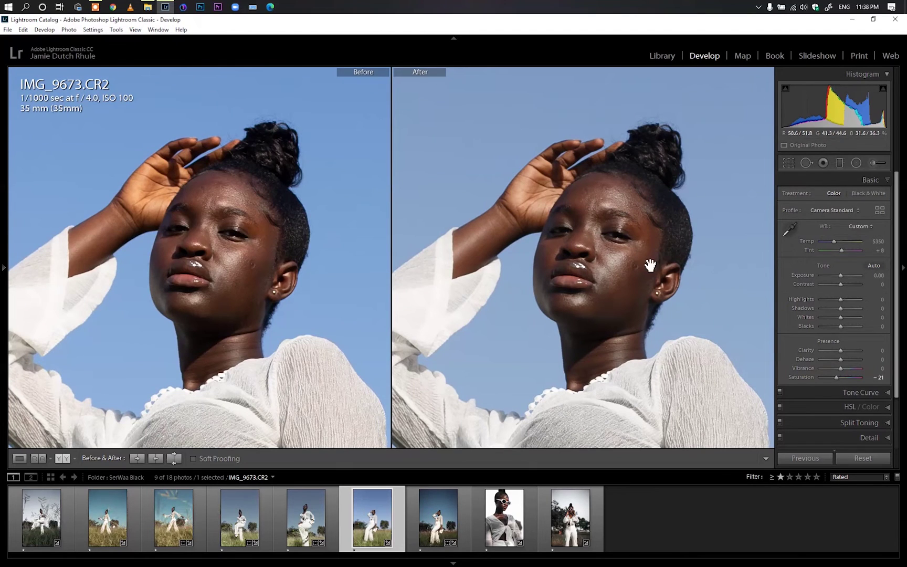
double_click(836, 377)
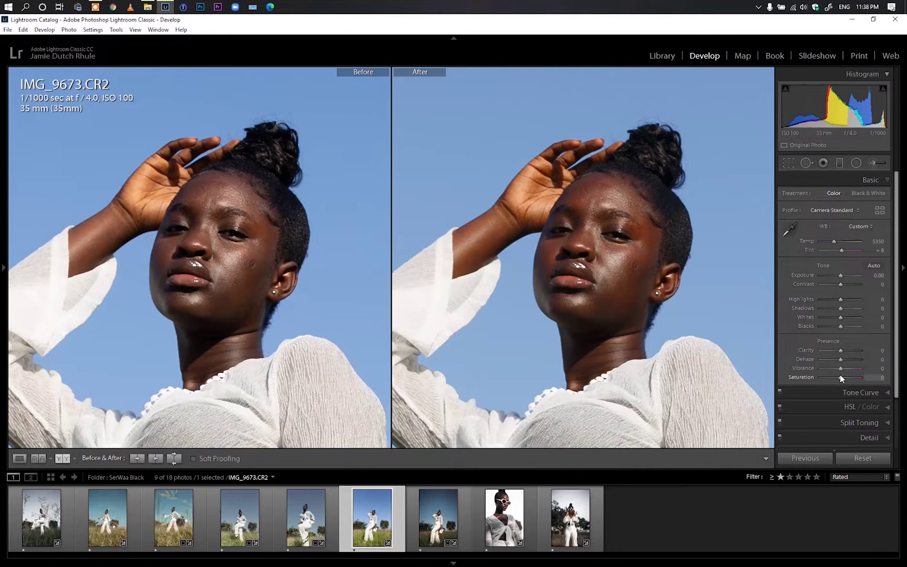
drag(841, 378, 839, 378)
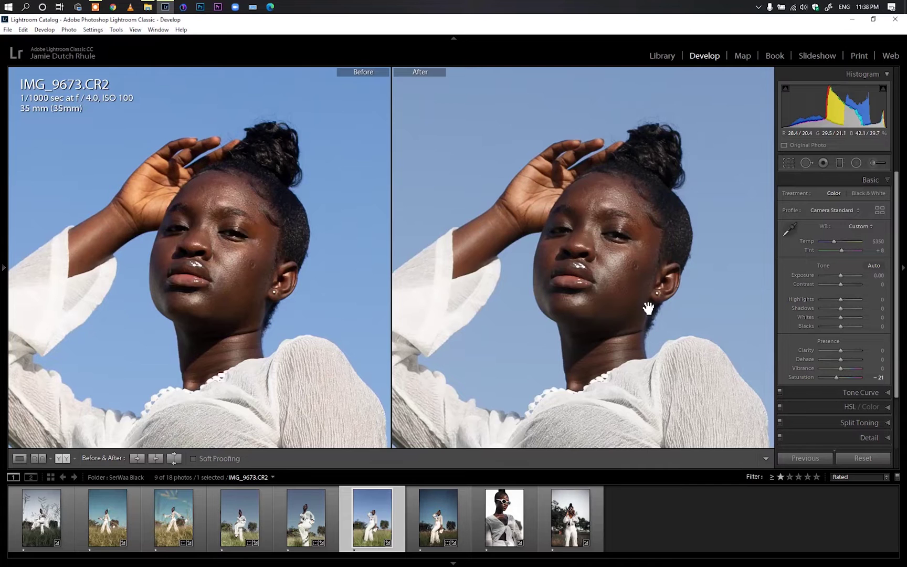
click(634, 328)
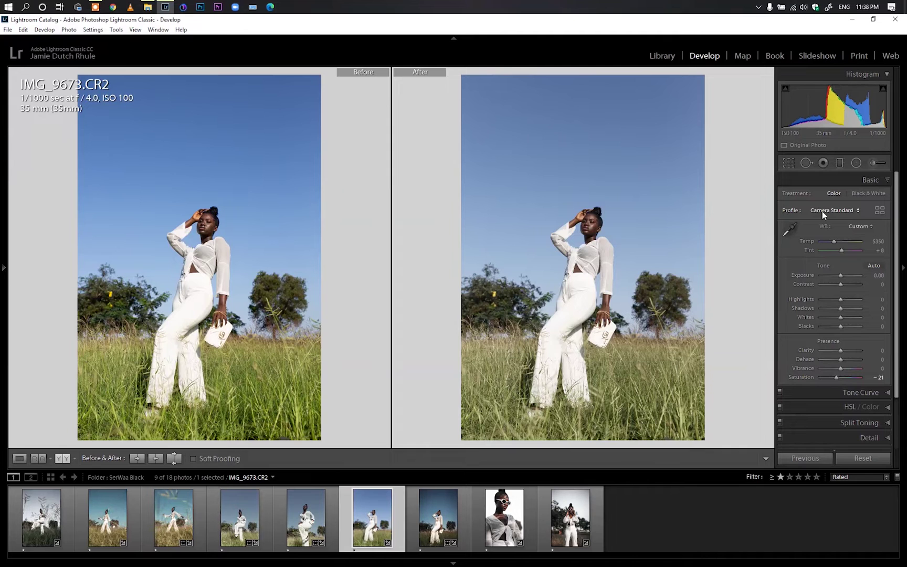
Browse the Artistic and B&W creative profiles and preview their looks on the photo.
click(879, 210)
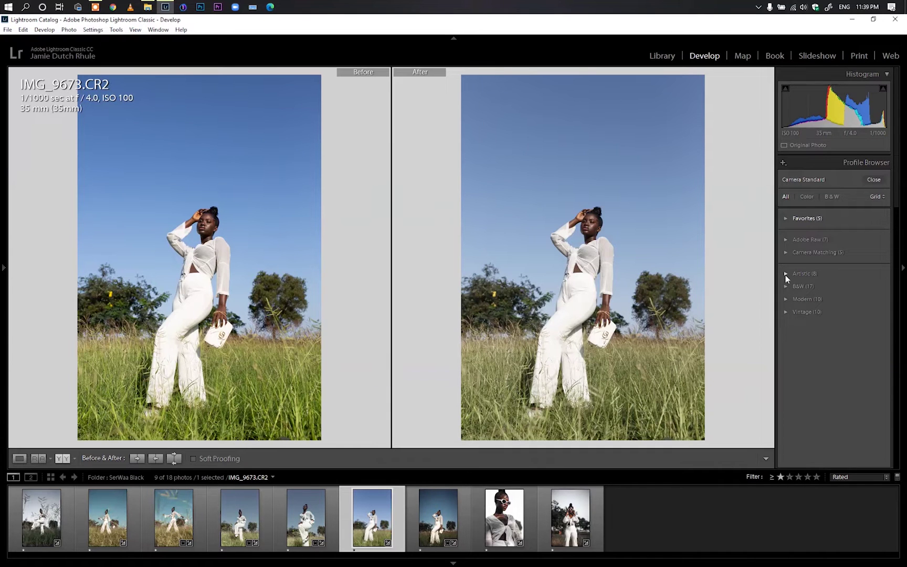
click(787, 276)
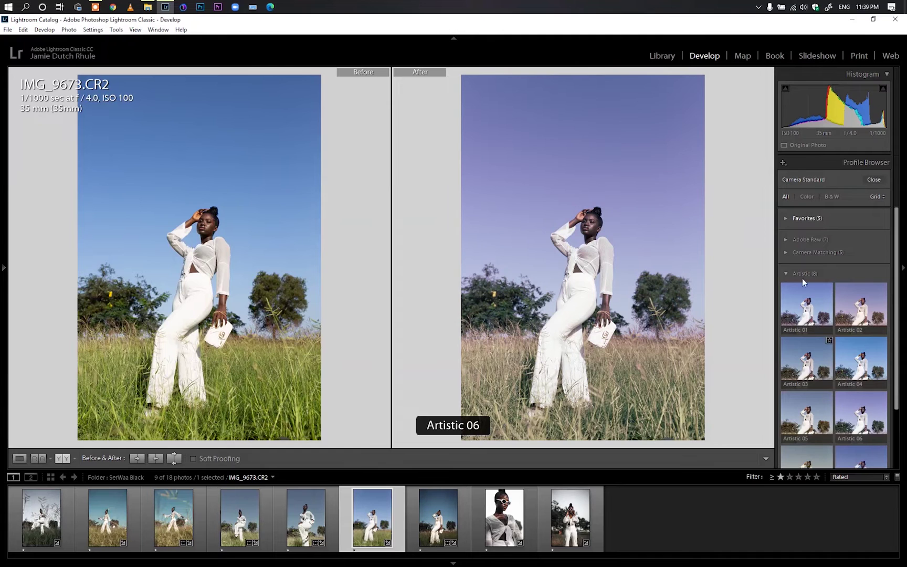
click(787, 274)
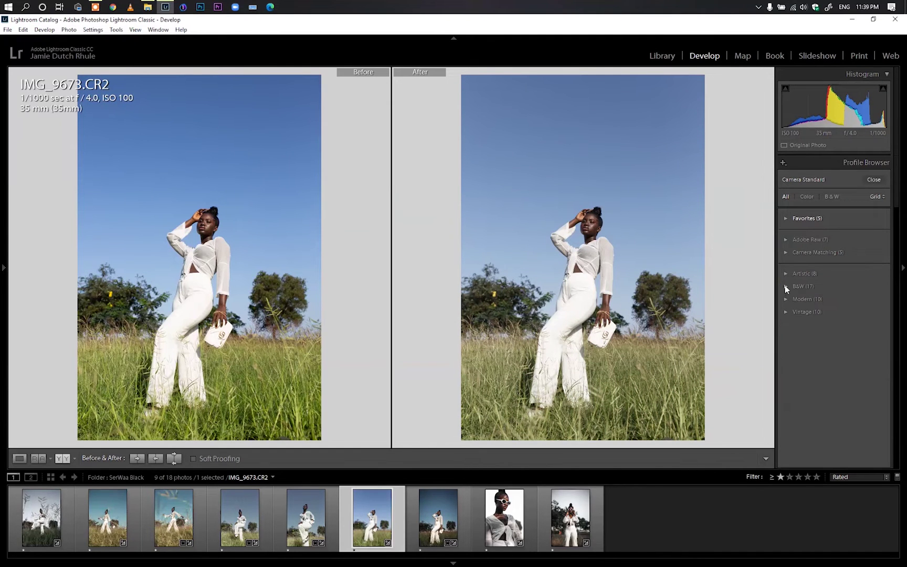
click(786, 287)
click(786, 288)
Apply the Modern 08 creative profile to the photo with an amount of 15.
click(785, 298)
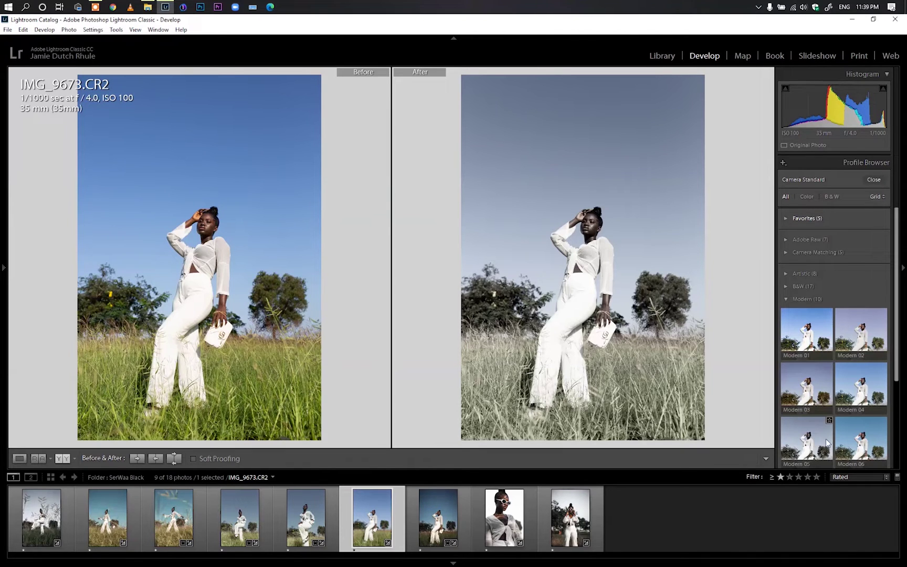
drag(895, 356, 896, 389)
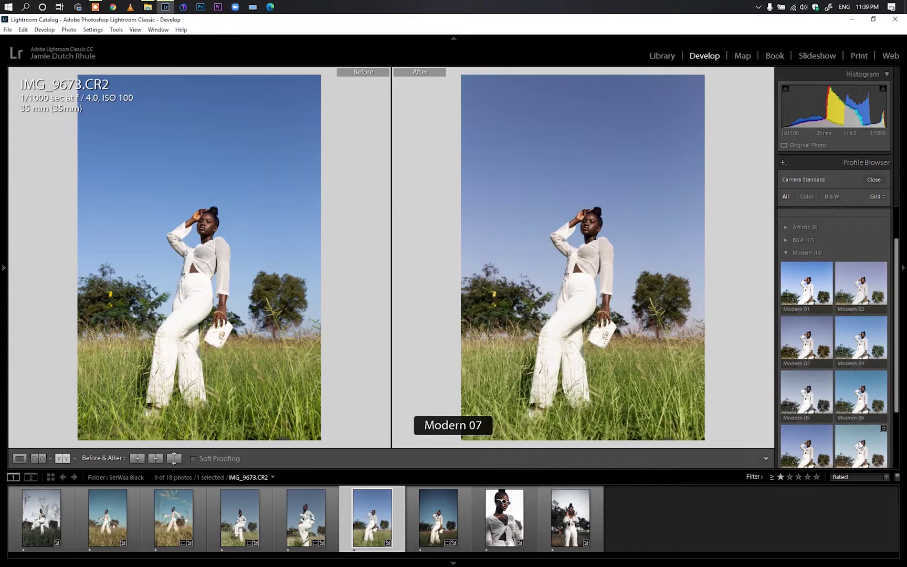
click(864, 433)
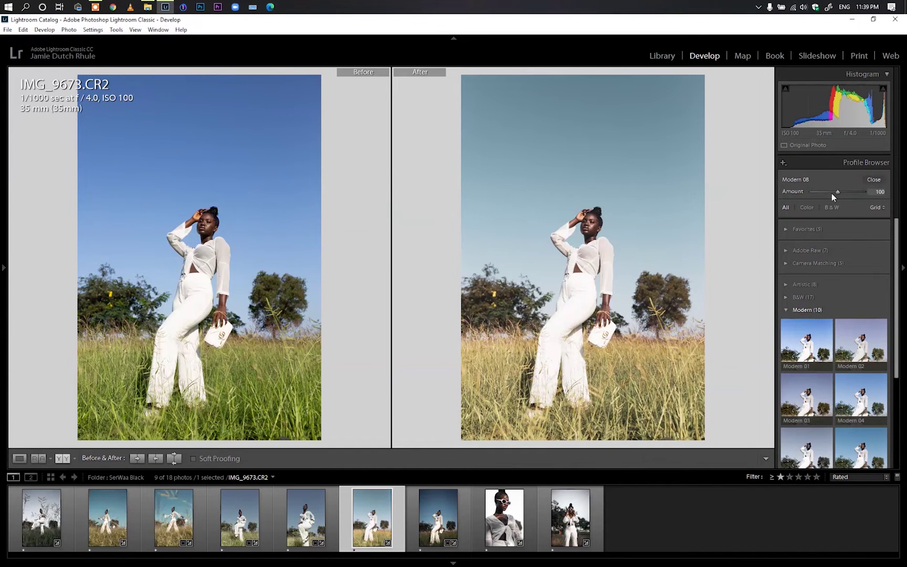
drag(832, 194, 814, 195)
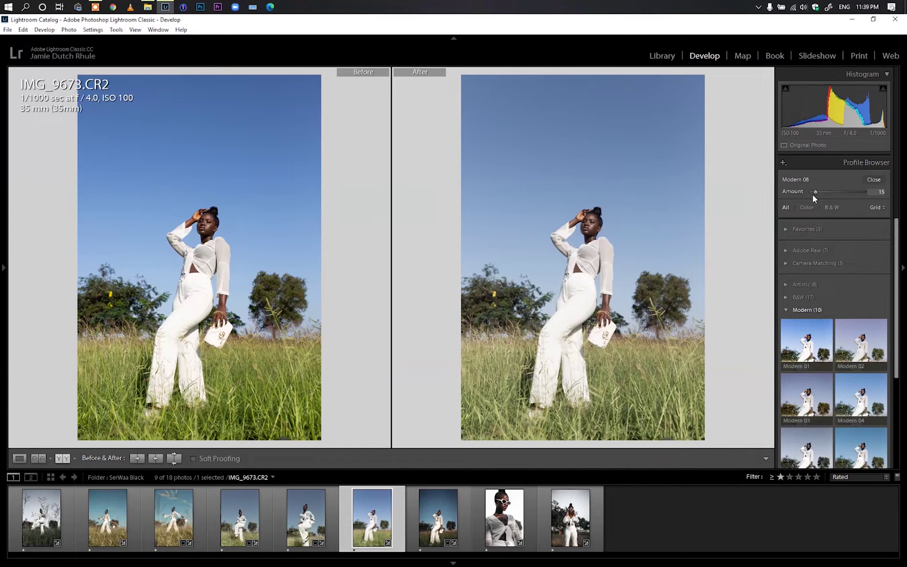
click(787, 310)
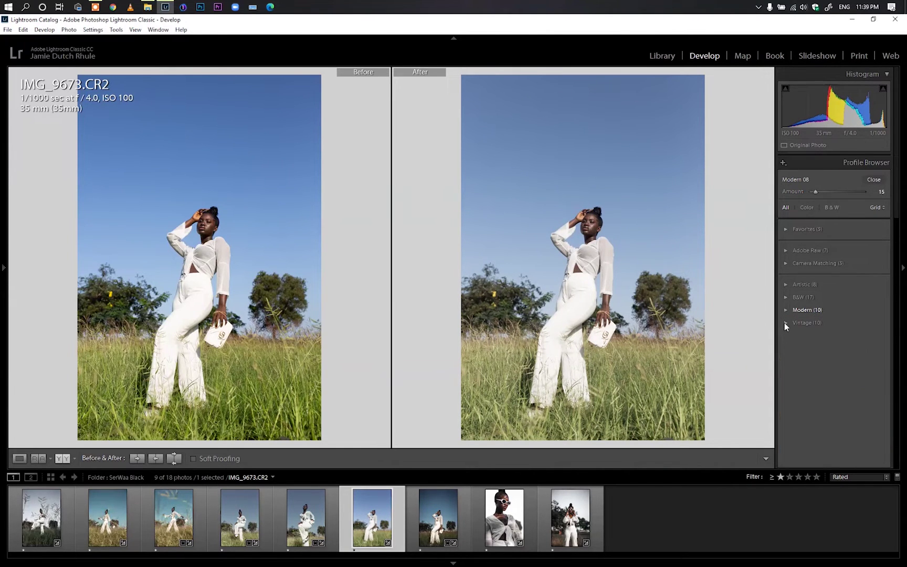
Browse the Vintage creative profiles and preview their looks on the photo.
click(785, 322)
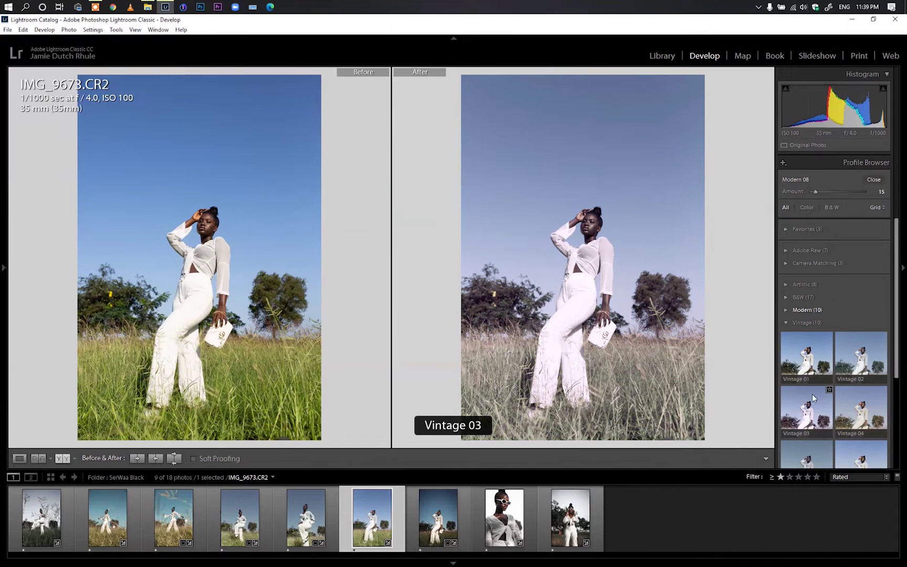
drag(896, 315, 897, 436)
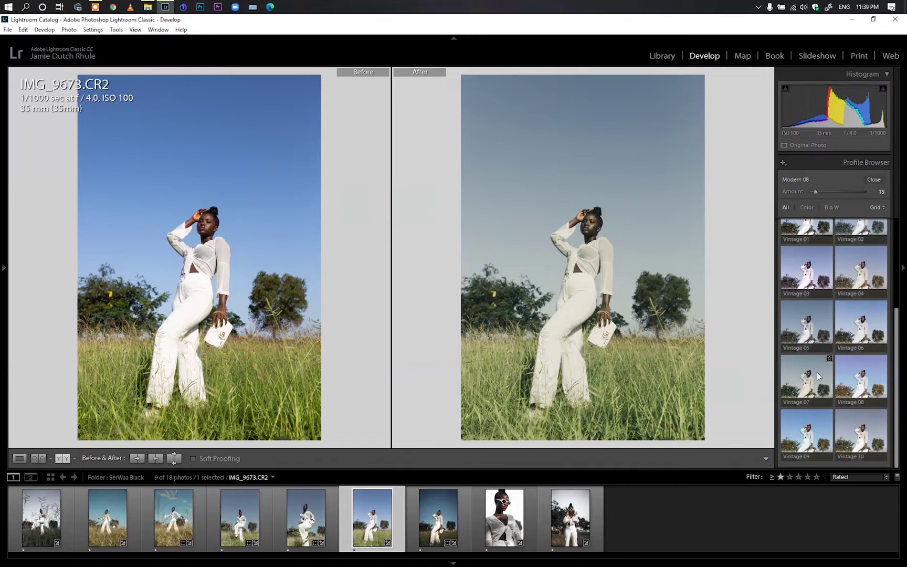
drag(899, 342, 897, 242)
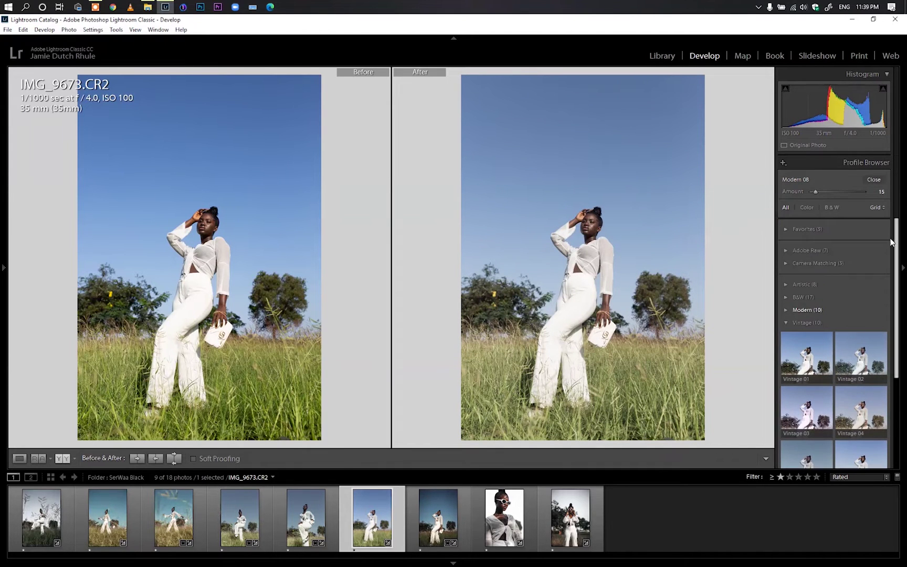
click(787, 322)
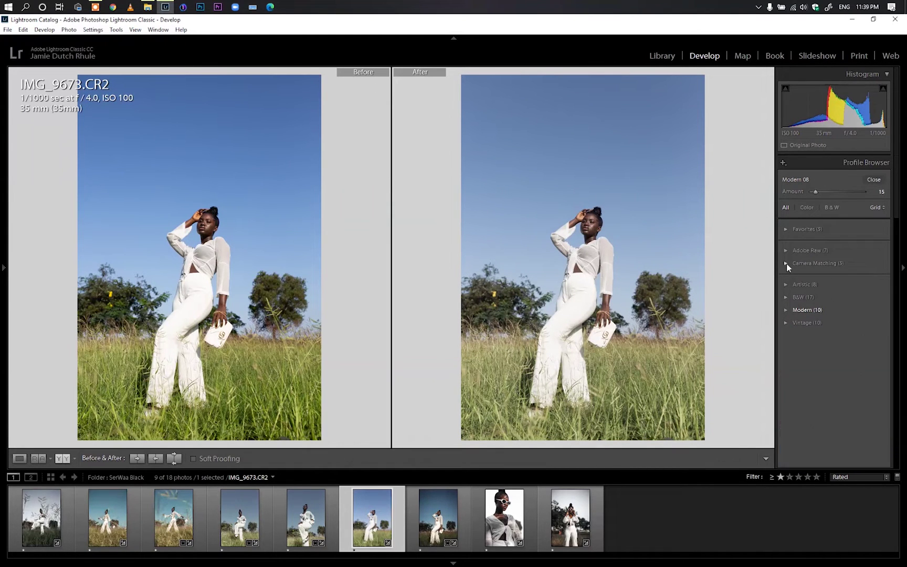
Apply the Camera Matching profile Camera Standard to the photo and close the profile browser.
click(787, 264)
click(809, 411)
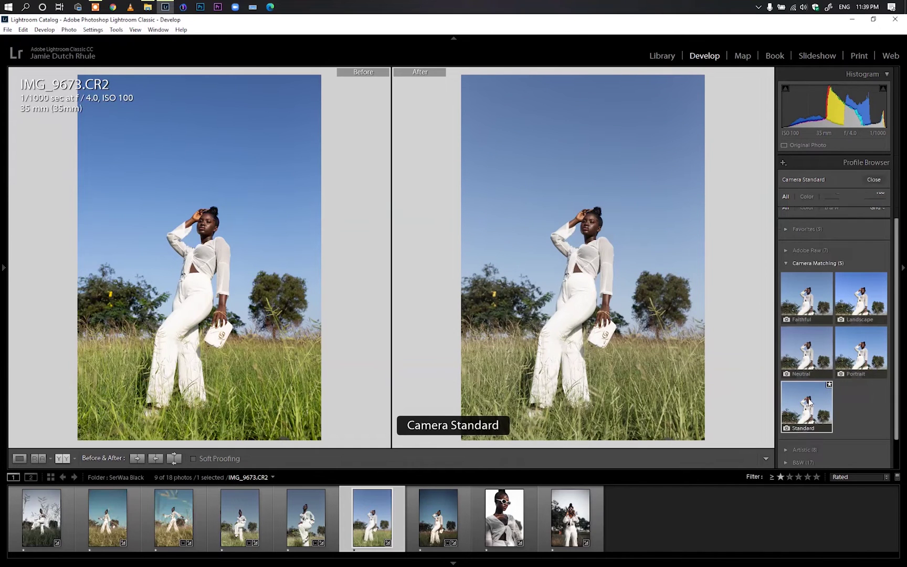
click(808, 252)
click(873, 180)
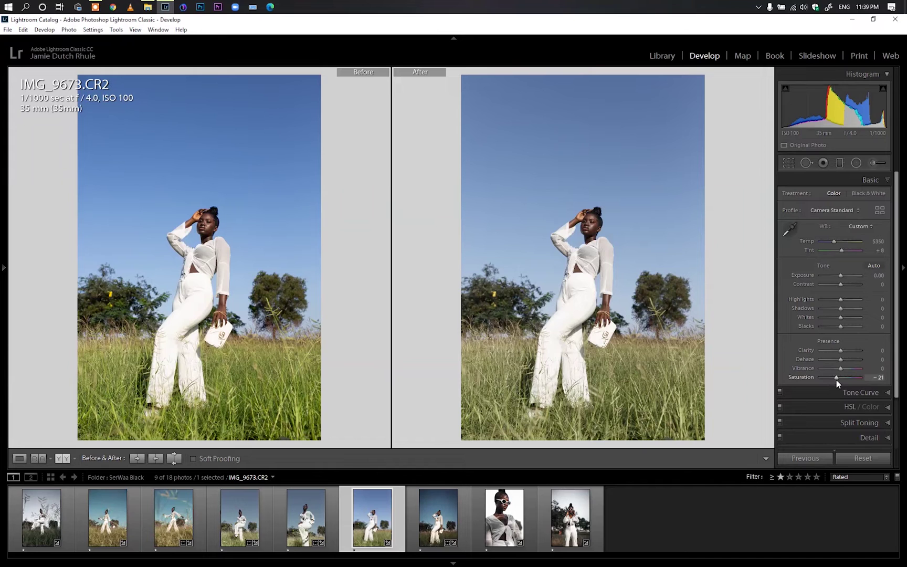
Set the photo's vibrance to +10, starting from a trial value of 20 and lowering it gradually.
click(877, 369)
text(20)
key(Return)
key(Down)
key(Down)
key(Down)
key(Down)
key(Down)
key(Down)
key(Down)
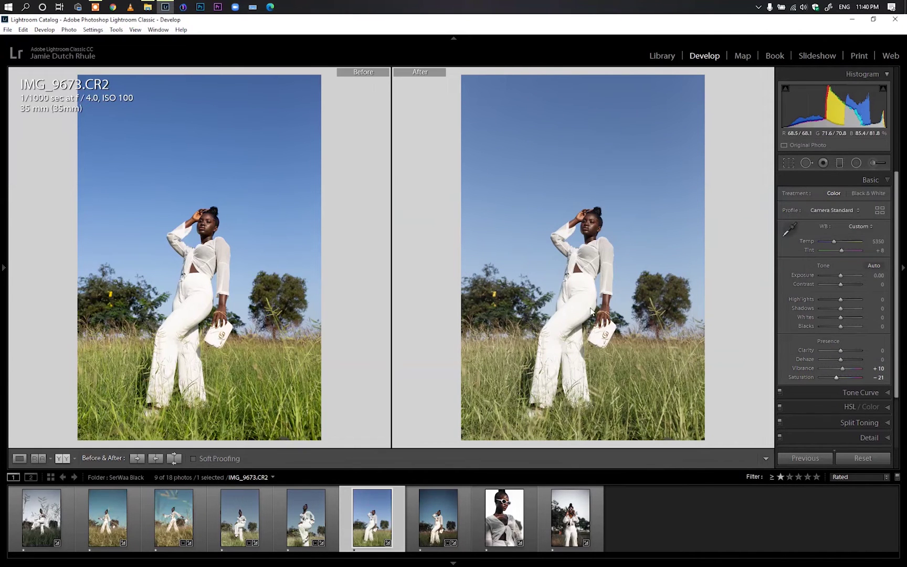
Examine the woman's face and skin tones up close in the before and after views.
click(590, 221)
drag(590, 221, 701, 323)
drag(622, 209, 614, 263)
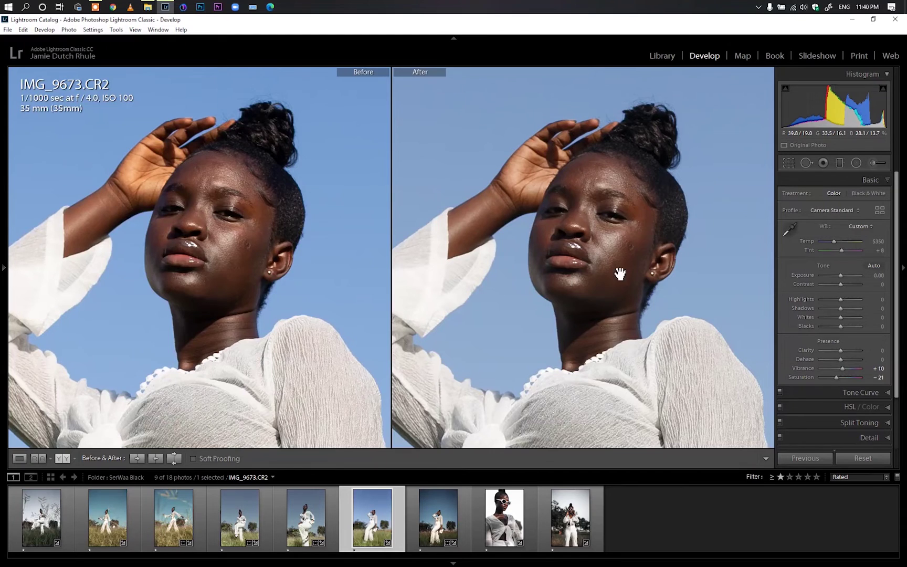
click(618, 279)
click(615, 266)
click(614, 257)
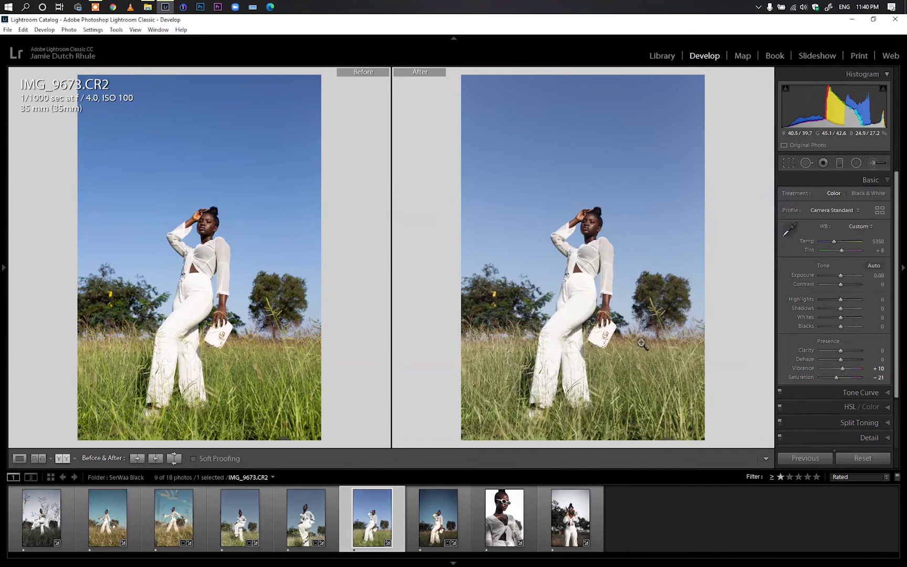
click(600, 235)
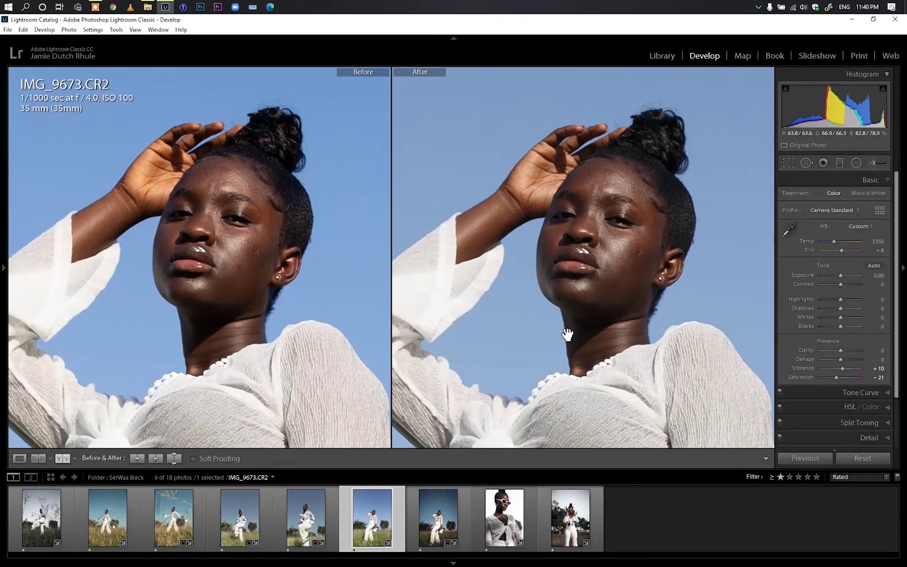
click(610, 297)
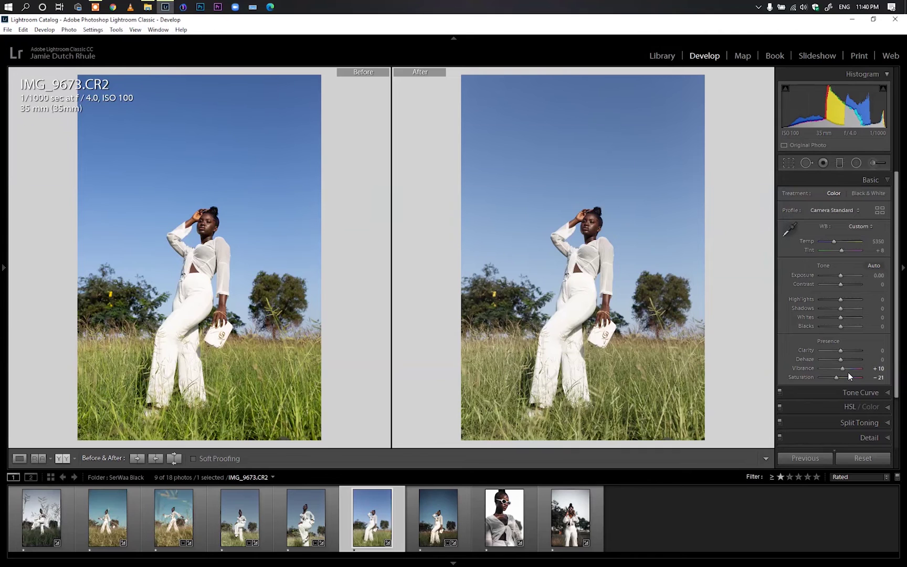
Try vibrance values of -14 and +17 and set it back to +10.
mouse_move(841, 368)
mouse_down()
mouse_move(834, 370)
mouse_move(843, 370)
mouse_up()
drag(842, 369, 837, 371)
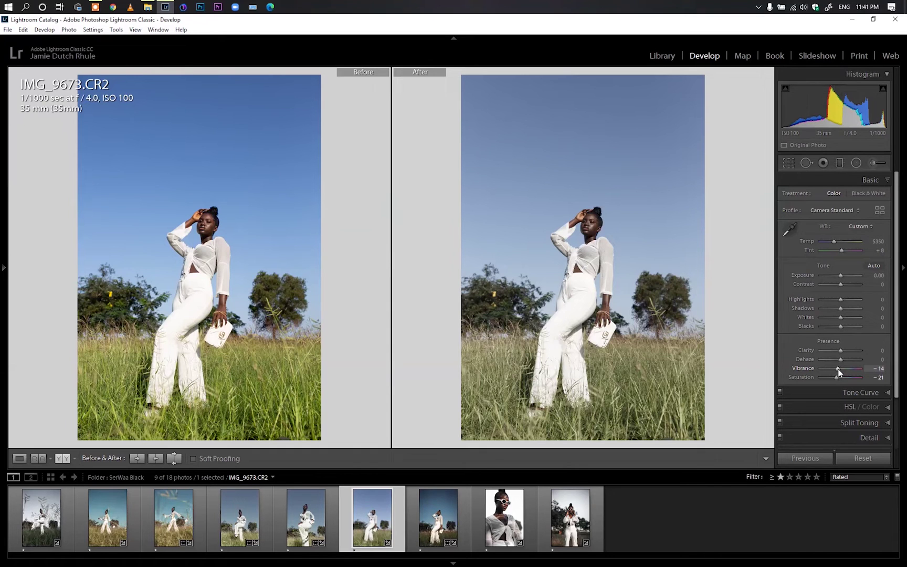
drag(839, 370, 844, 368)
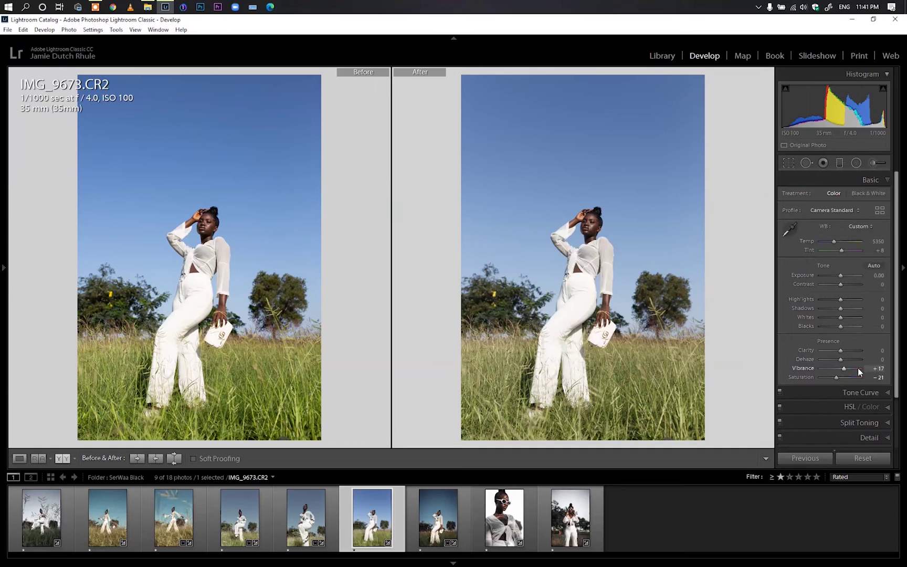
drag(880, 369, 875, 369)
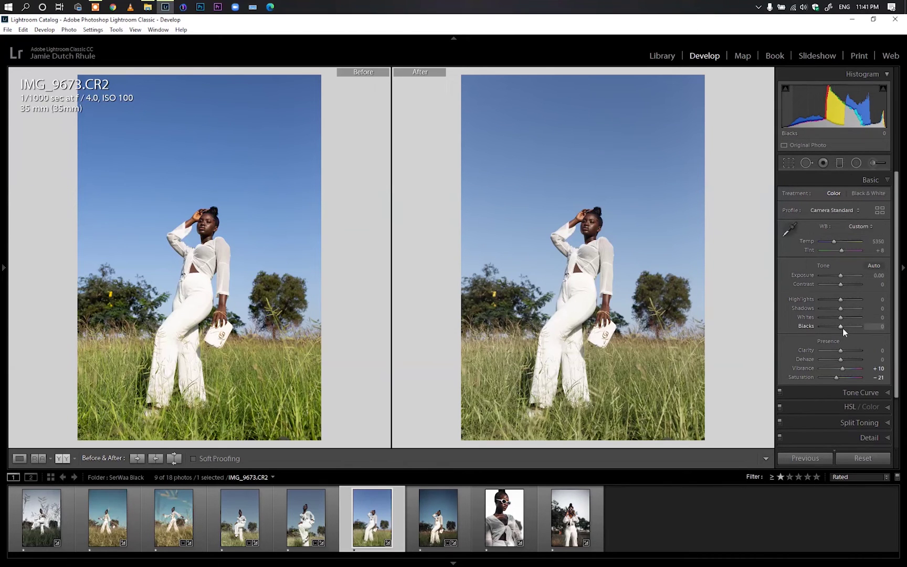
Raise the shadows to +24, try highlights at -64, and set the highlights to +19.
drag(844, 312, 827, 302)
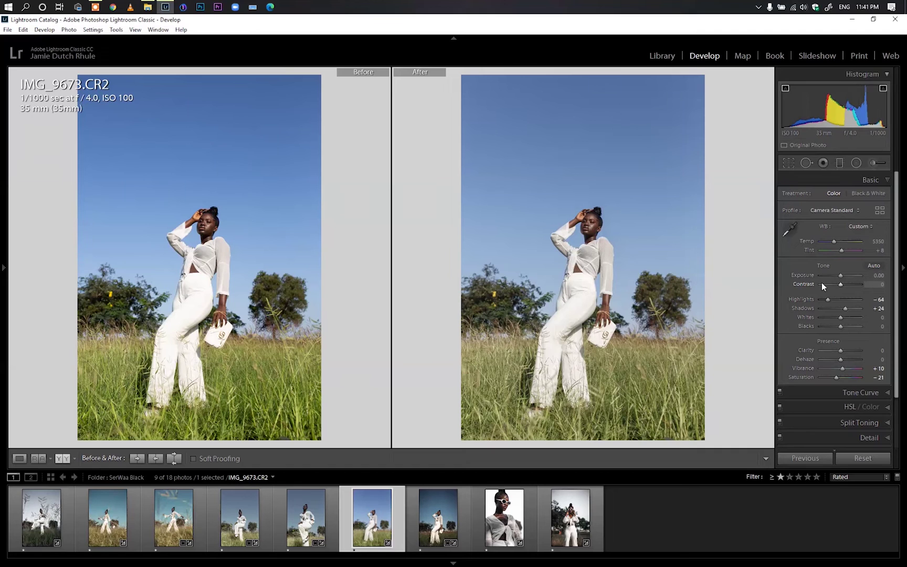
double_click(828, 300)
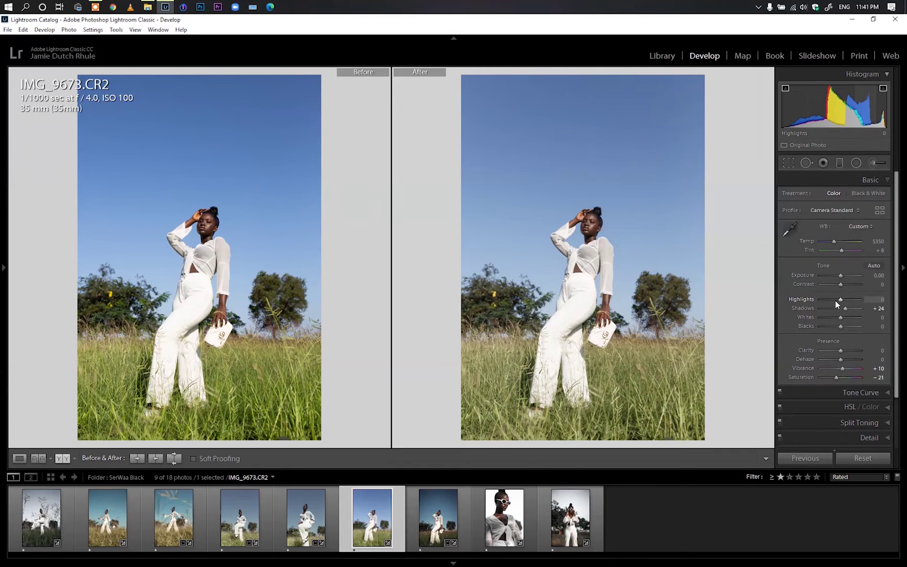
drag(855, 300, 850, 300)
Set the contrast to +21 and the blacks to +7, and check the effect on the face up close.
drag(840, 284, 843, 284)
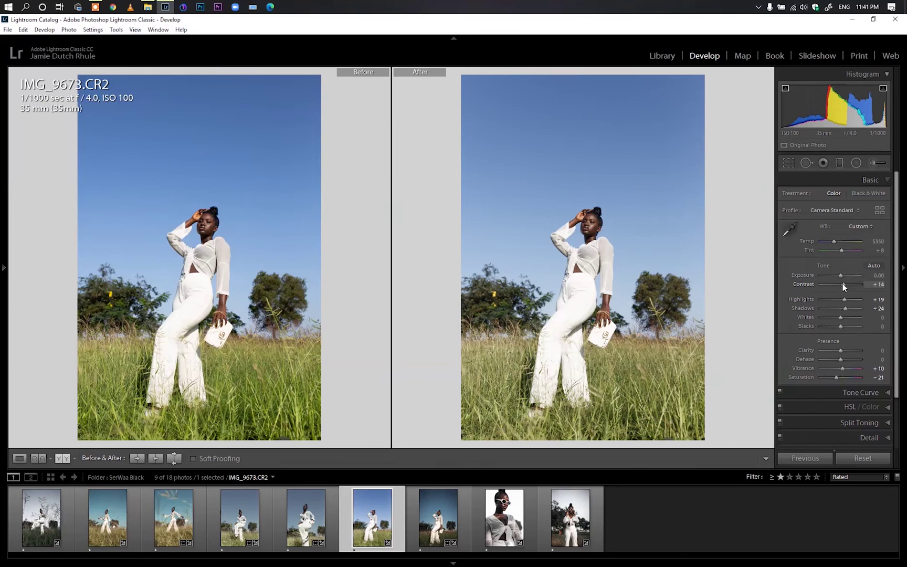
drag(843, 285, 845, 286)
drag(841, 326, 843, 328)
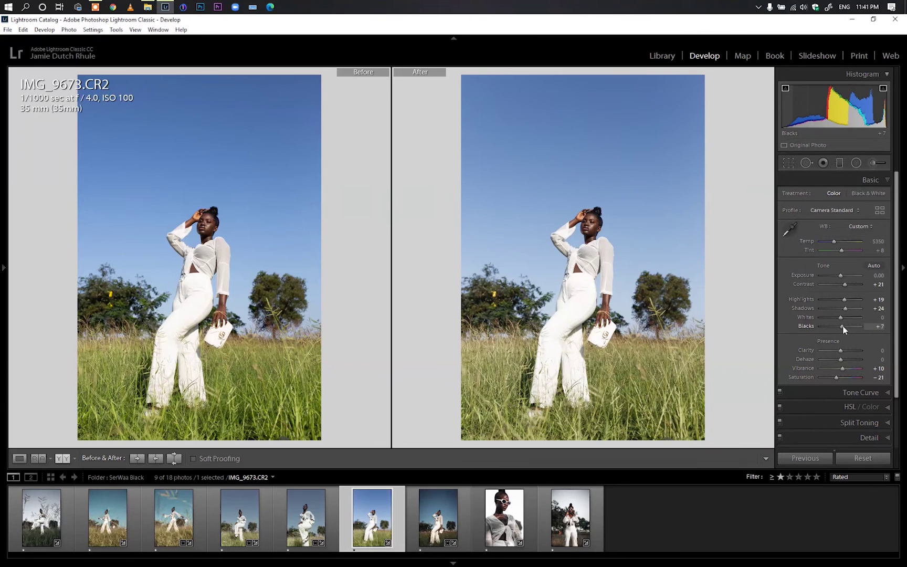
click(583, 232)
drag(630, 208, 570, 302)
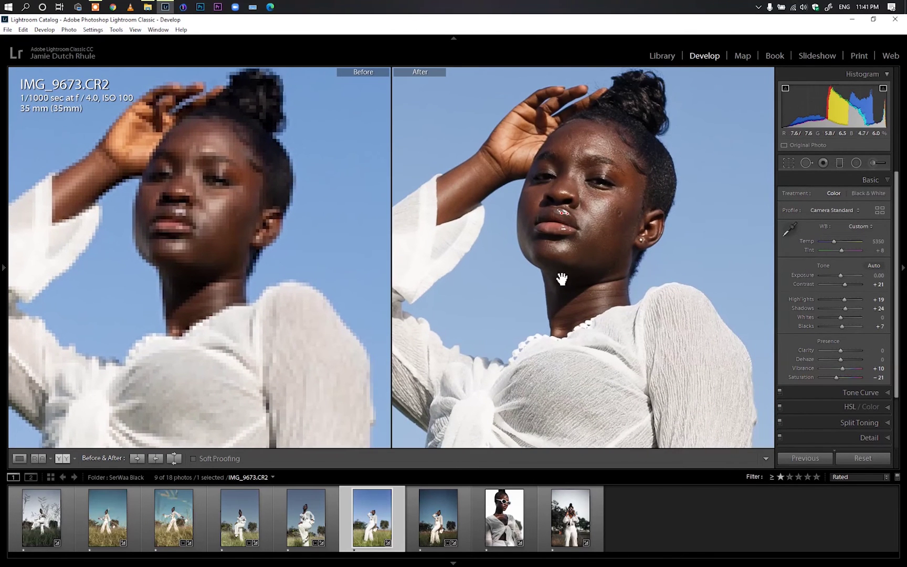
click(581, 291)
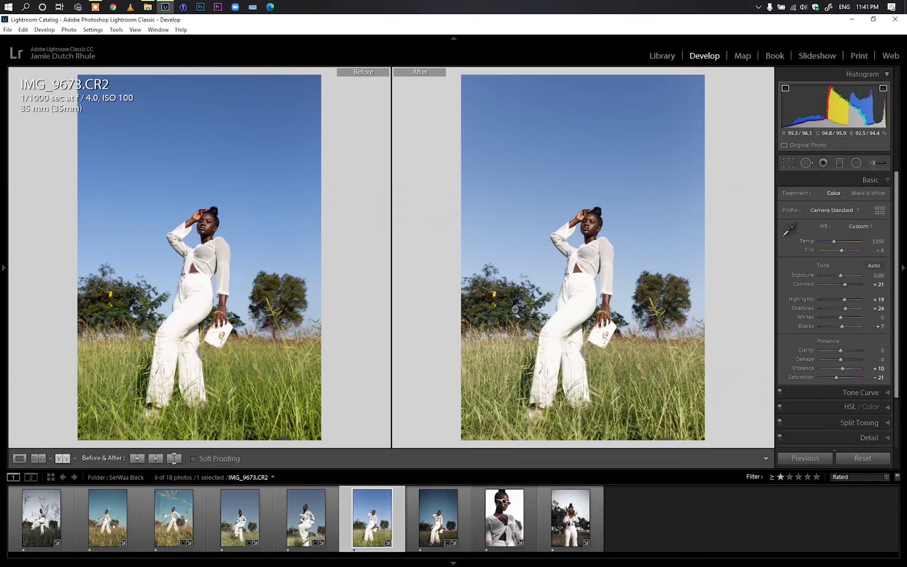
Set the exposure to -0.36, the whites to +12 and the shadows to +38, after trying shadows at -5.
drag(843, 310, 840, 309)
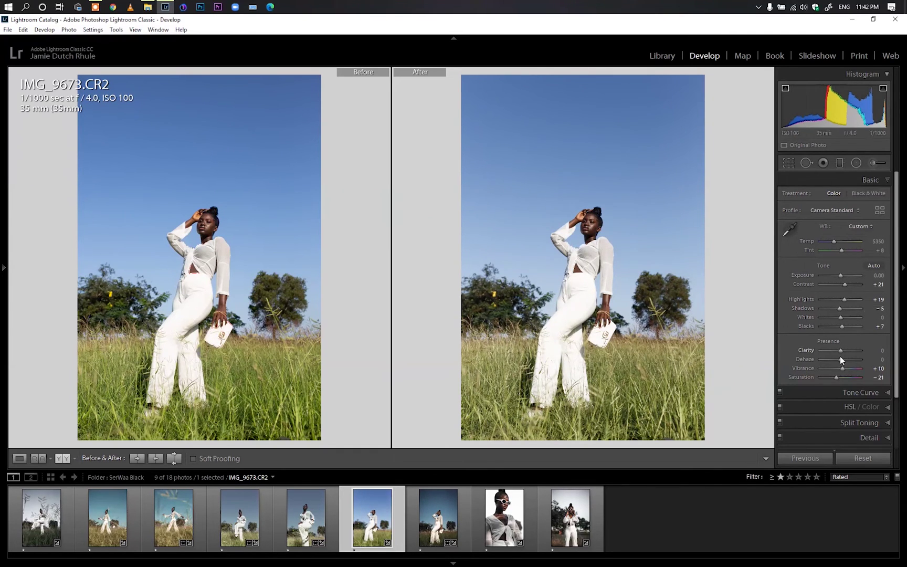
drag(841, 350, 840, 349)
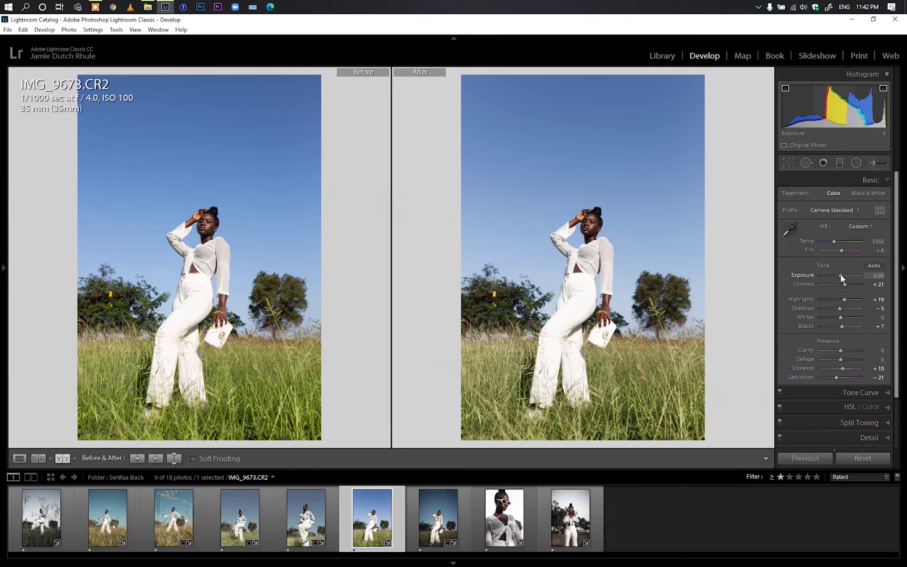
drag(842, 277, 840, 278)
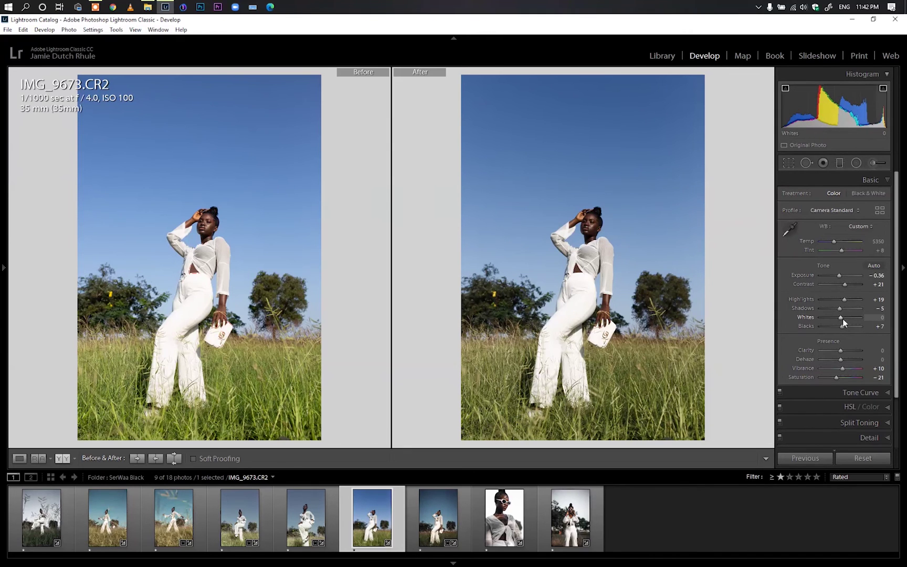
drag(843, 318, 849, 308)
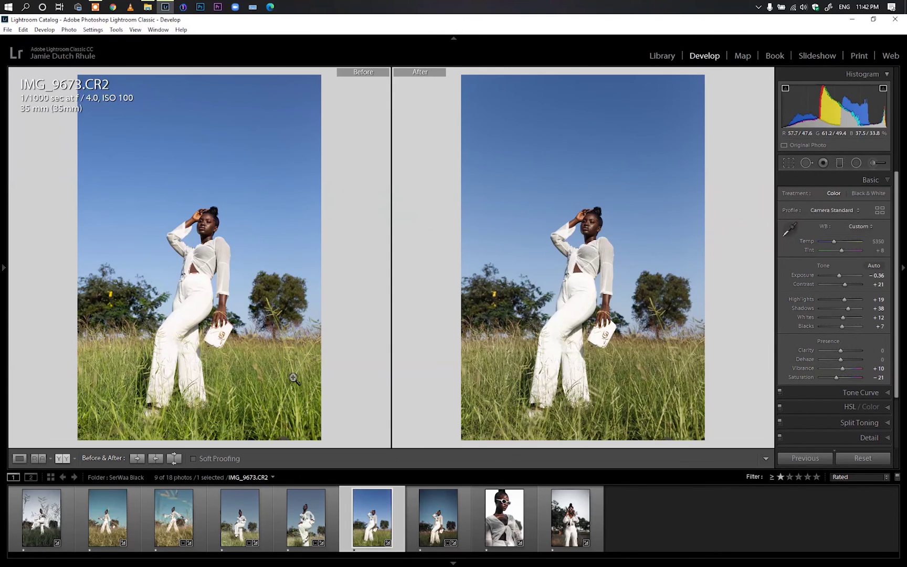
click(889, 182)
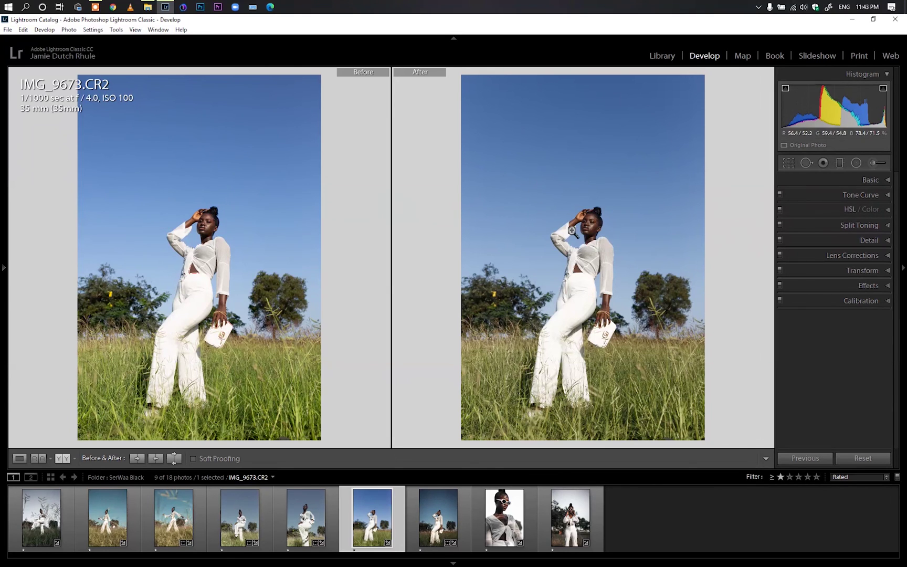
click(888, 180)
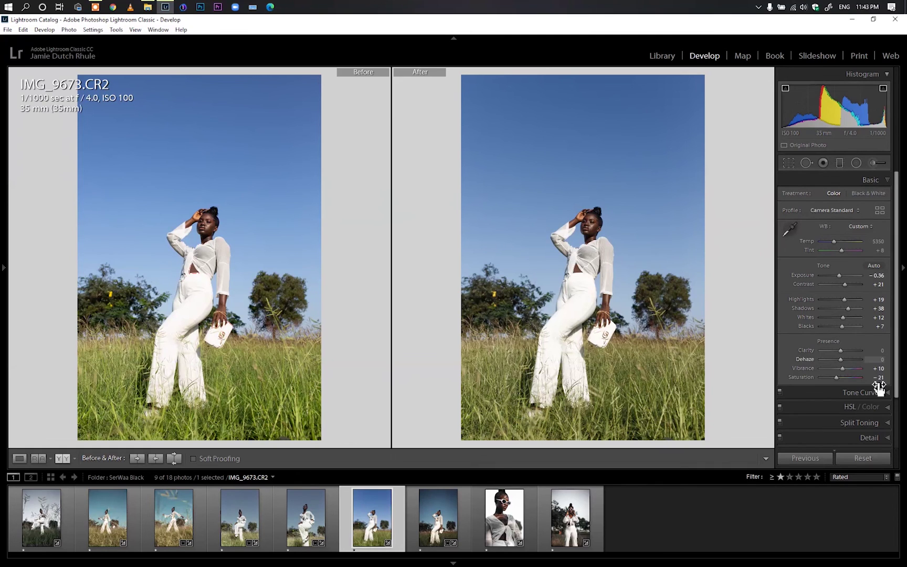